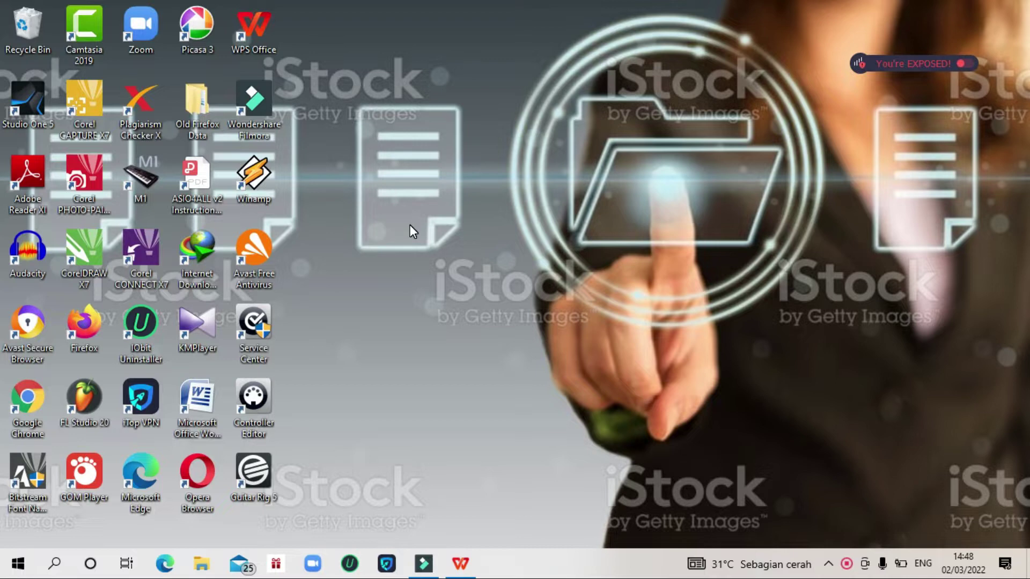
Step: Bring up the WPS Office window, check the guest account notice, and close WPS Office
left_click(472, 561)
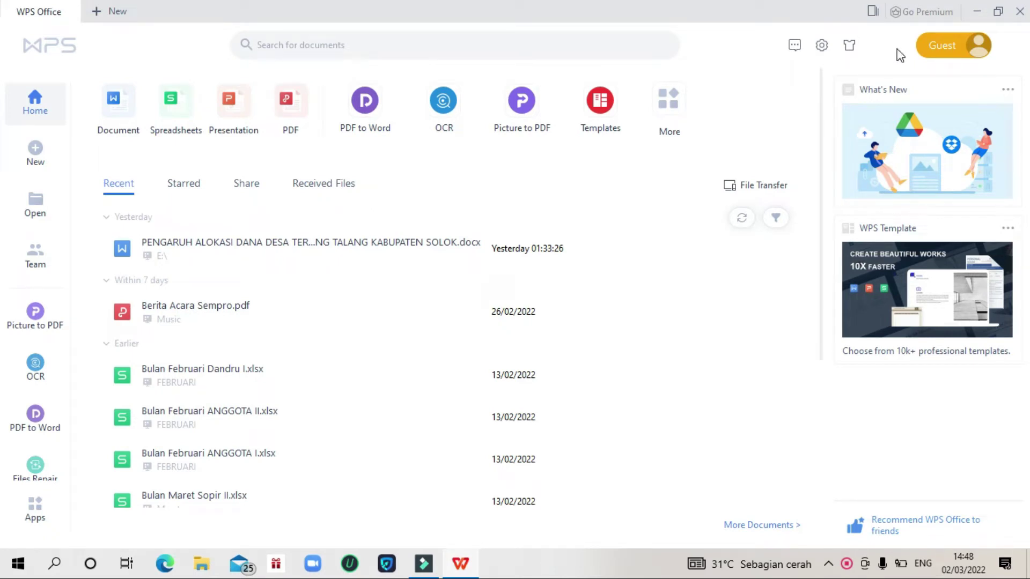
mouse_move(944, 51)
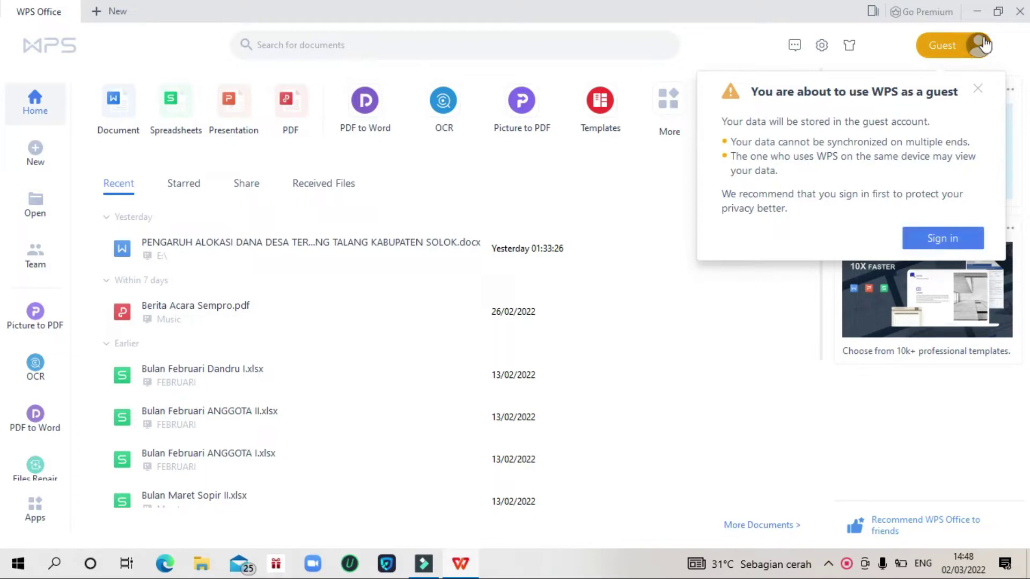
left_click(1019, 12)
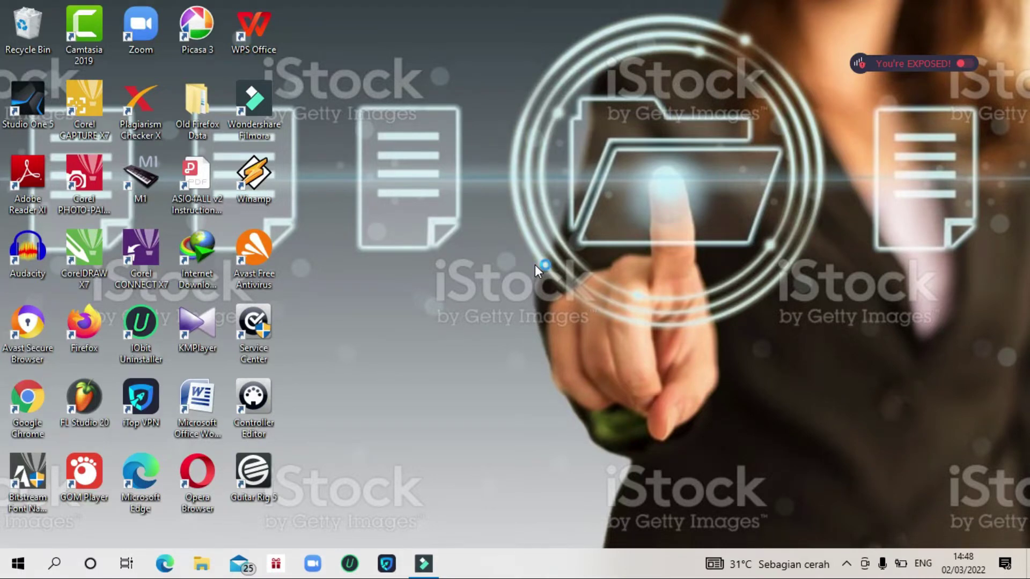
Step: Search Windows for "control" and open the Control Panel
left_click(54, 563)
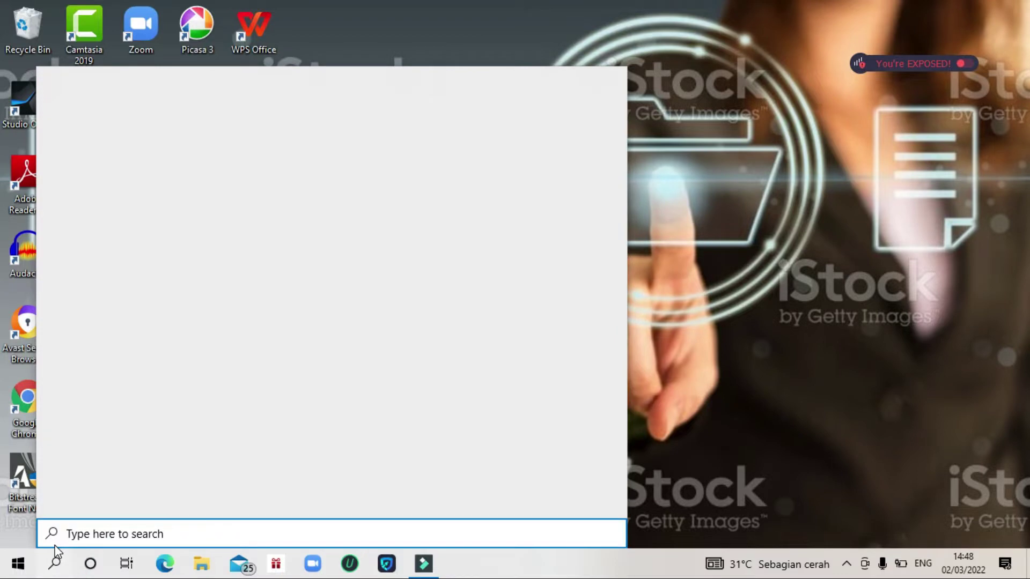
type("cont")
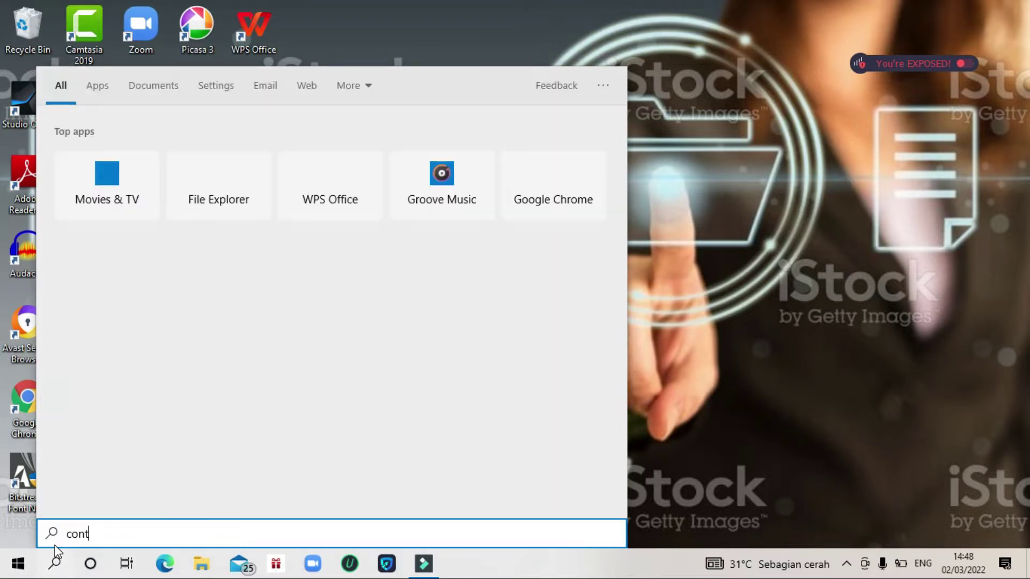
type("rol")
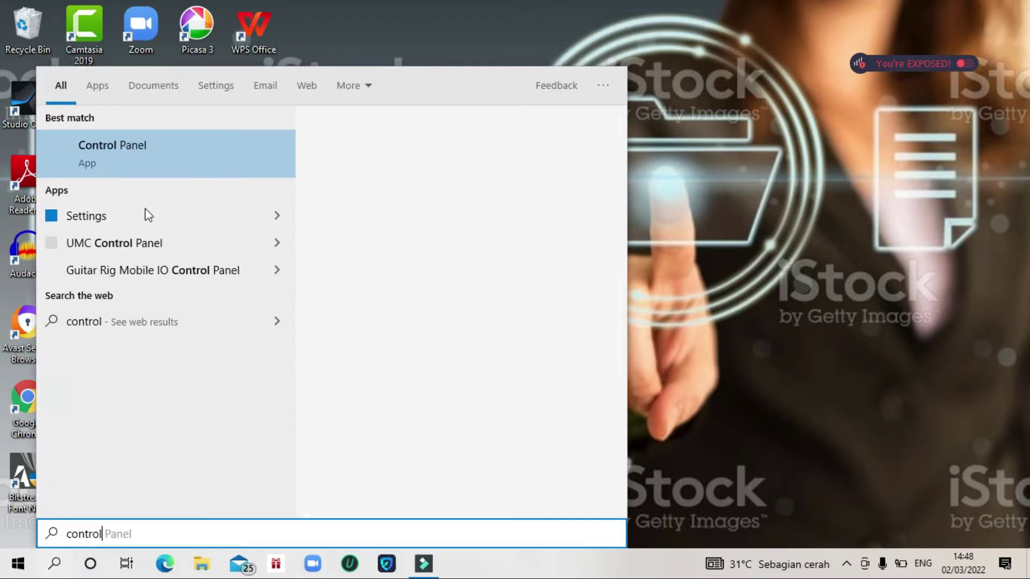
left_click(203, 156)
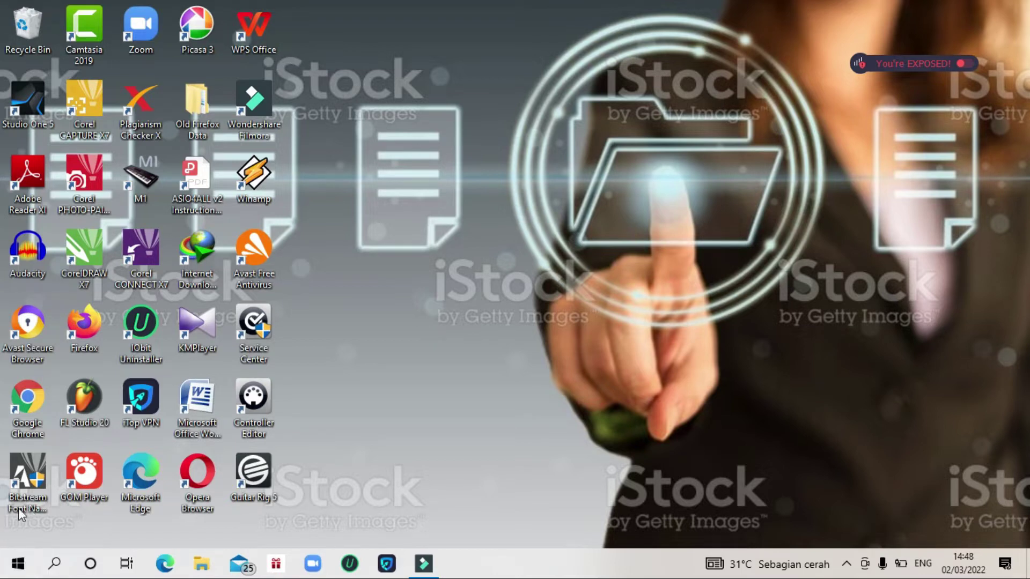
Step: Open Windows Settings and minimise both the Settings and Control Panel windows
key("super")
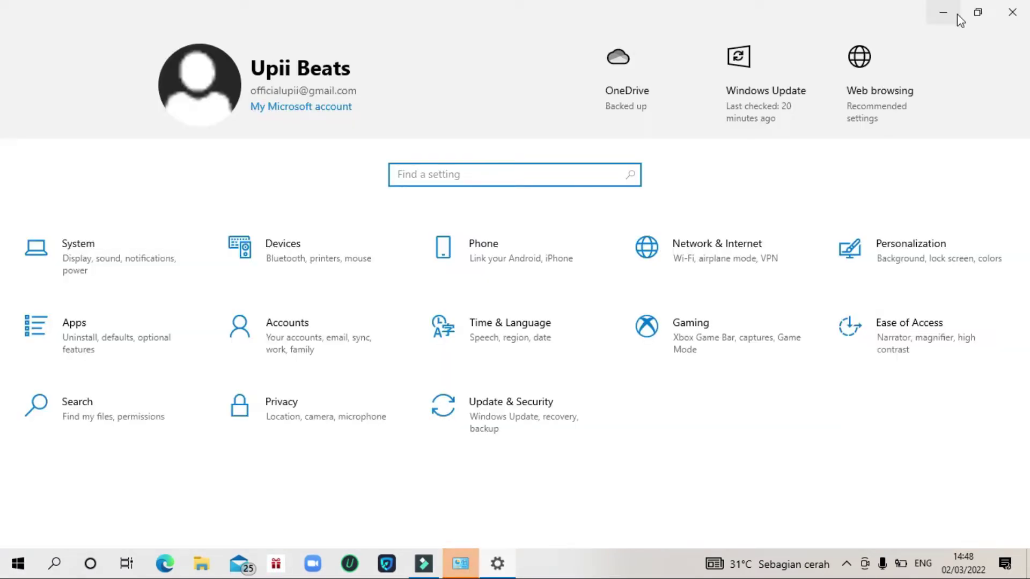
left_click(946, 18)
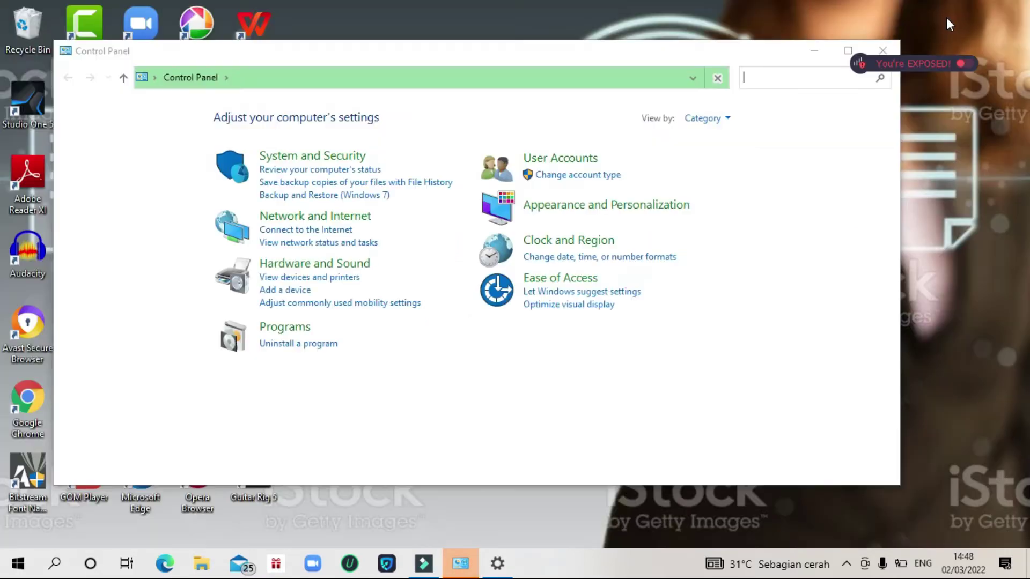
left_click(818, 54)
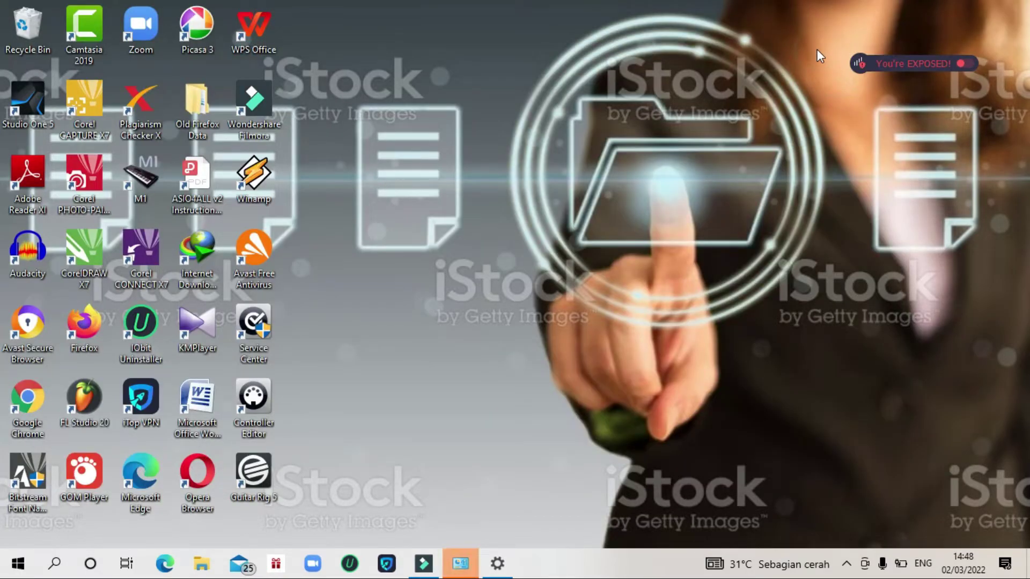
left_click(473, 563)
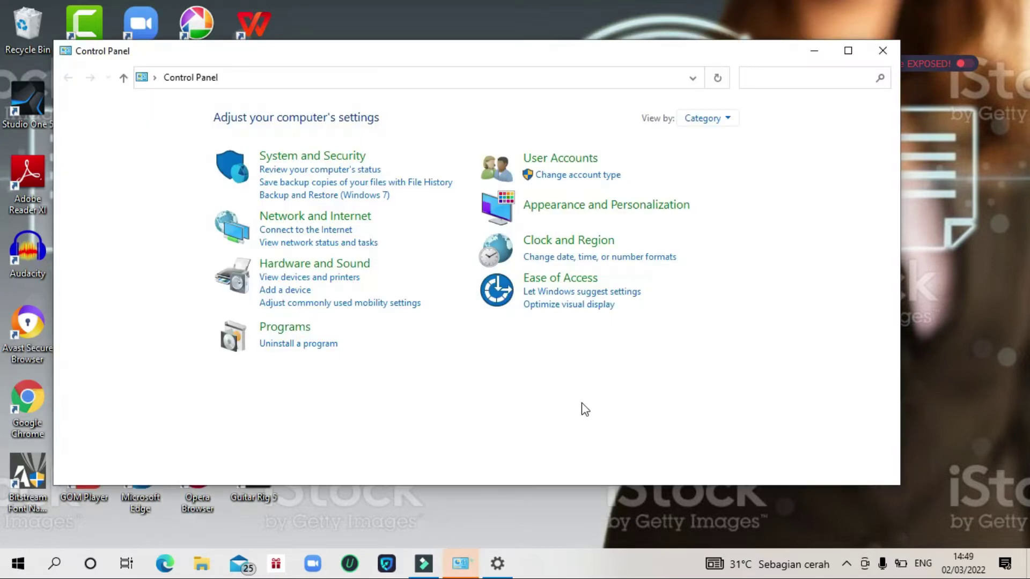
left_click(814, 51)
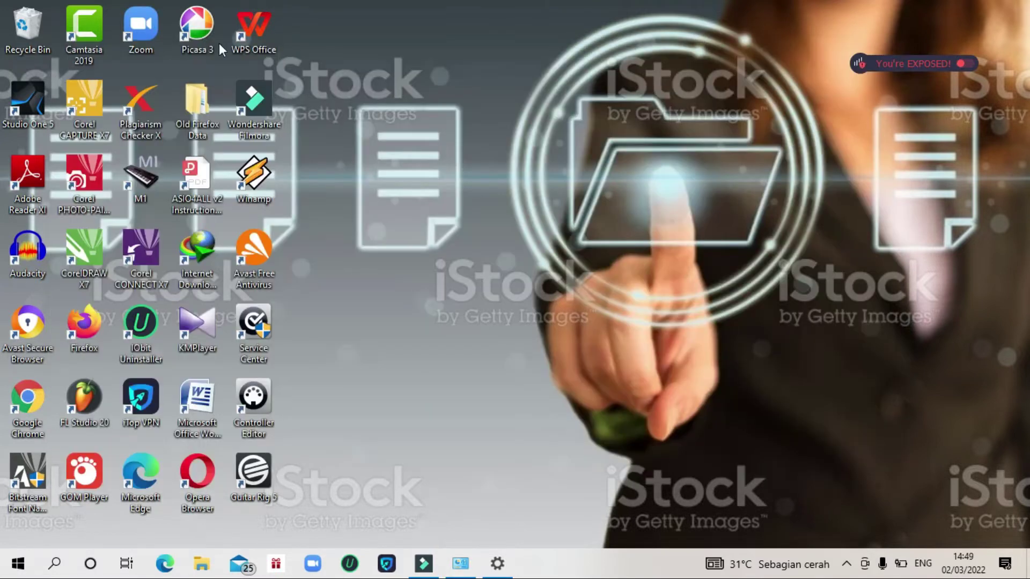
Step: Look through the actions available for the WPS Office desktop shortcut and refresh the desktop
double_click(254, 35)
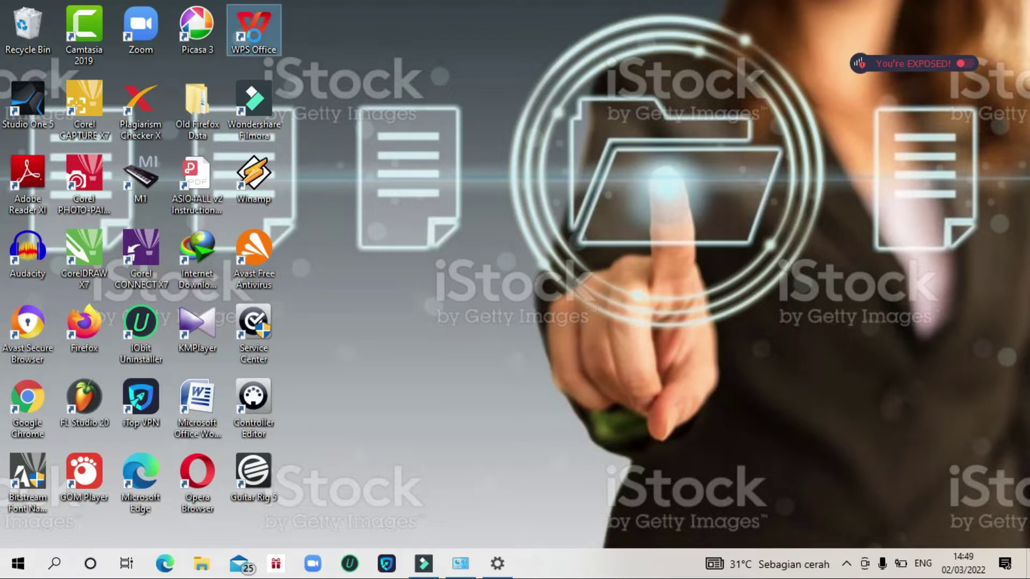
right_click(254, 36)
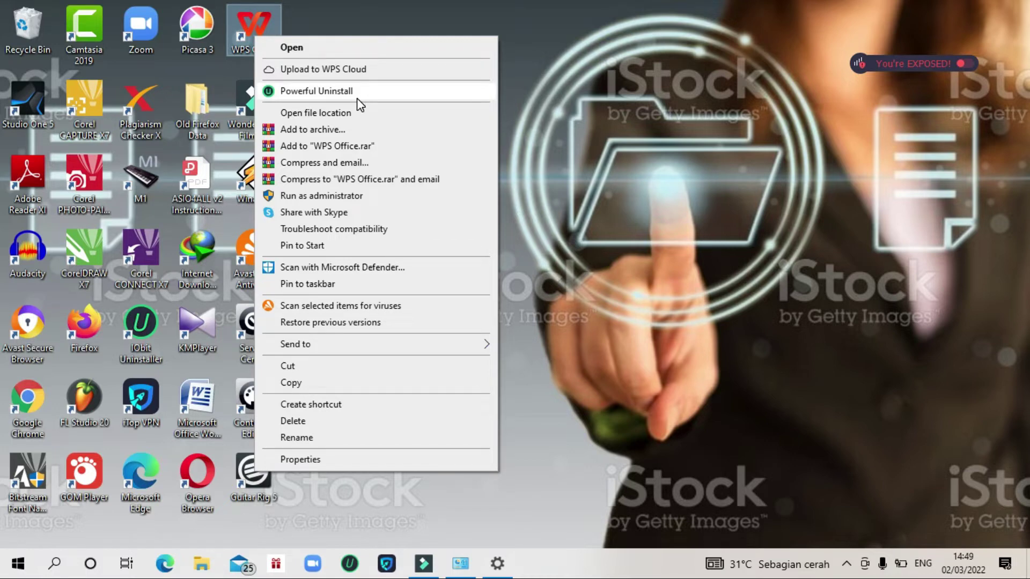
left_click(595, 118)
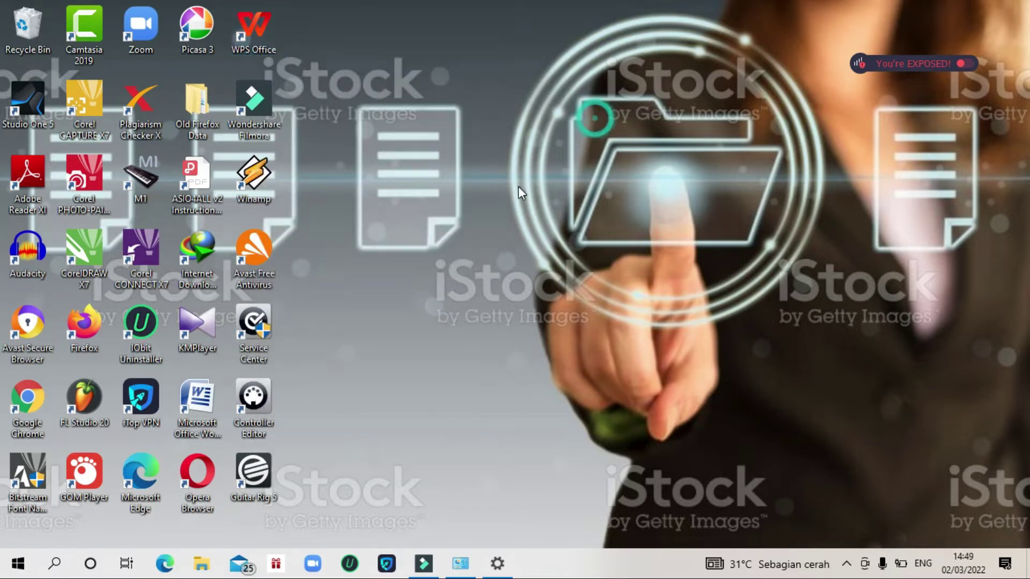
right_click(518, 186)
left_click(557, 255)
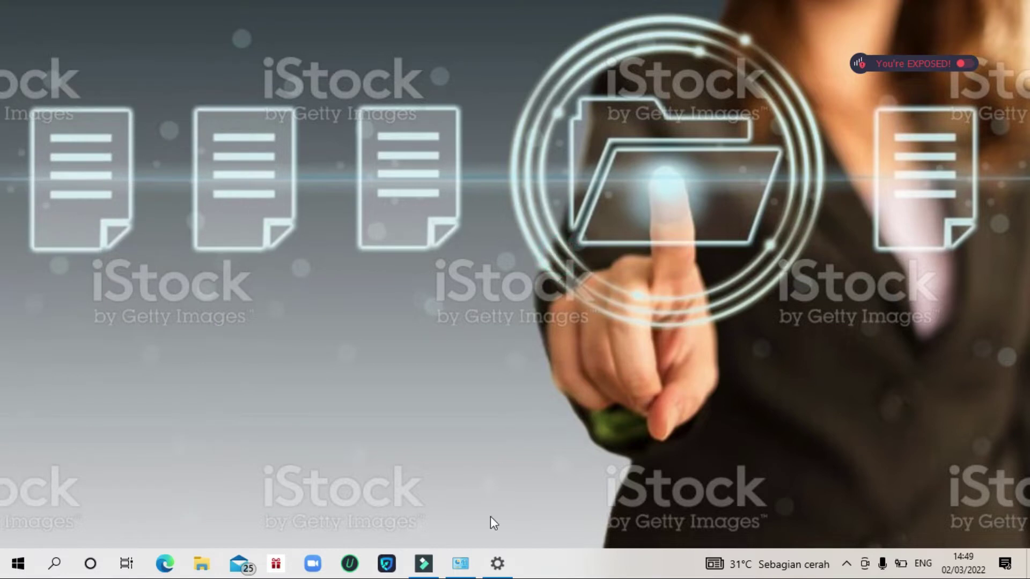
Step: Switch to Windows Settings and open the Apps & features list of installed programs
left_click(497, 563)
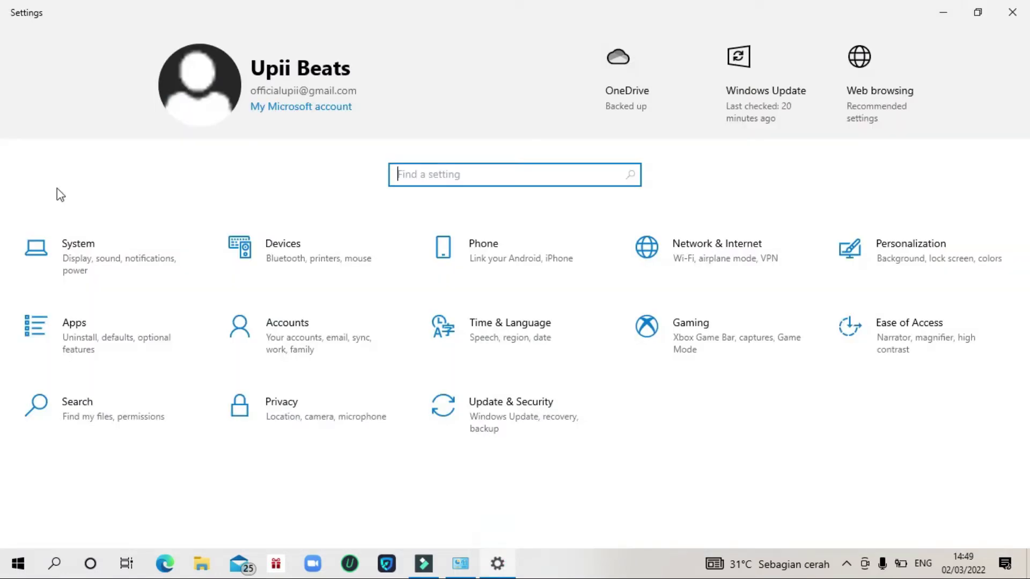
left_click(85, 351)
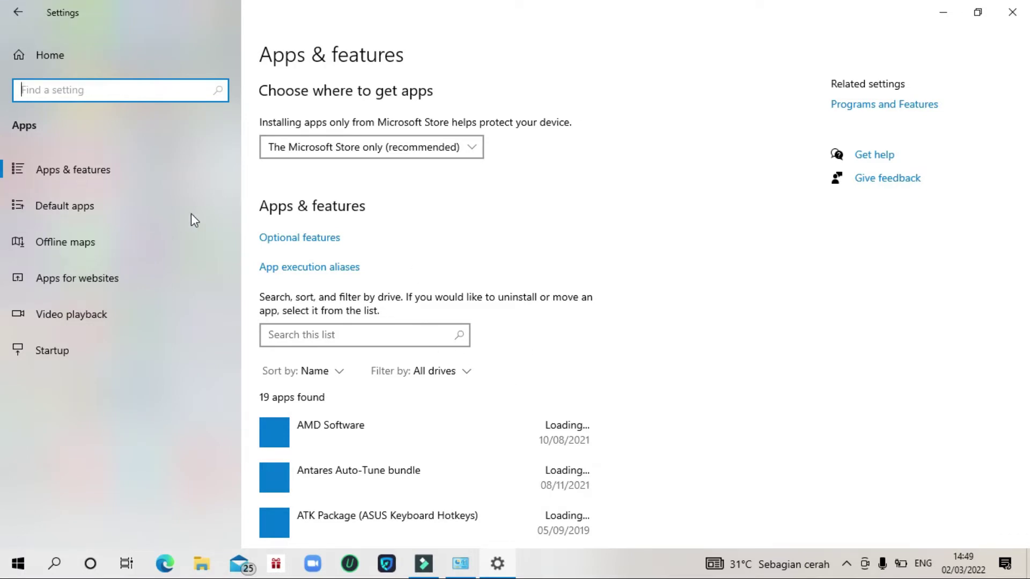
scroll(343, 231, "down", 3)
scroll(344, 232, "down", 1)
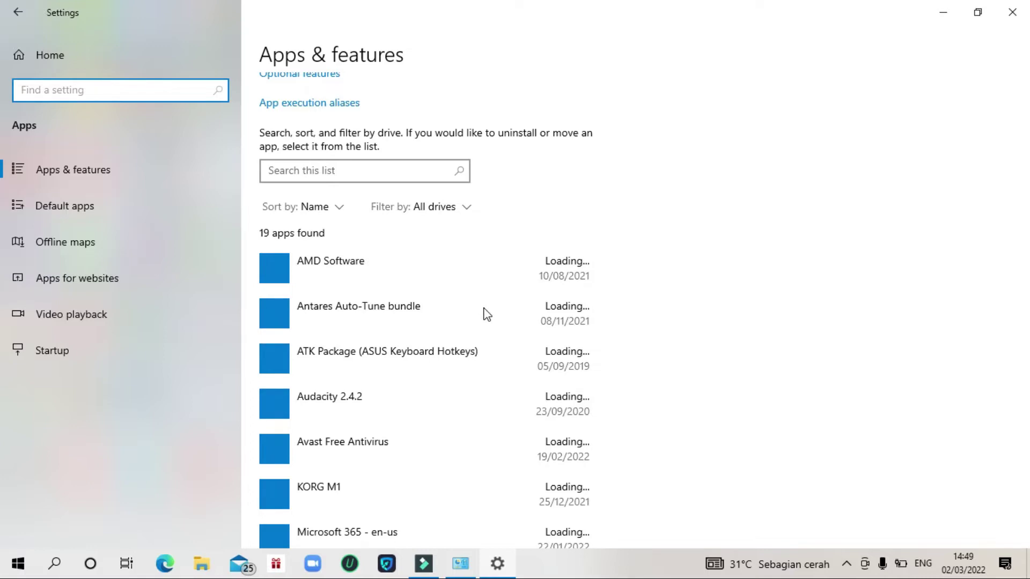
key("super")
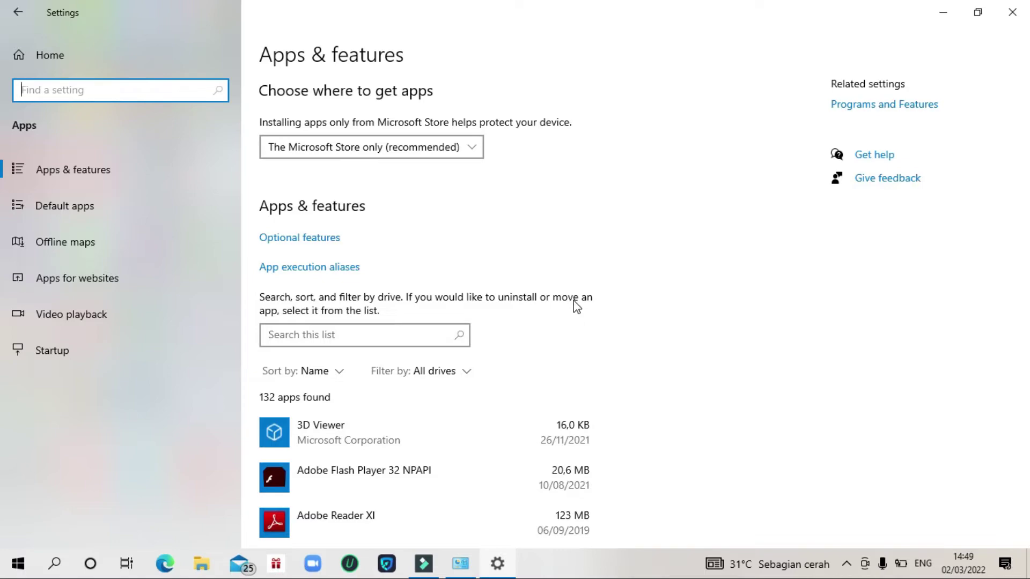
Step: Find WPS Office (11.2.0.10463) among the installed apps and launch its uninstaller, confirming the removal prompt
scroll(441, 445, "down", 2)
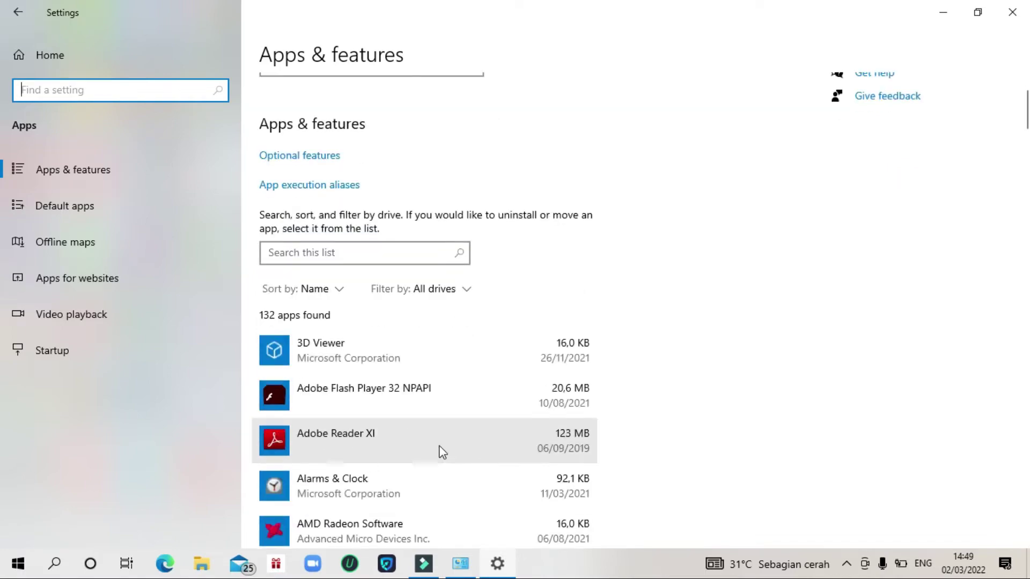
scroll(441, 452, "down", 12)
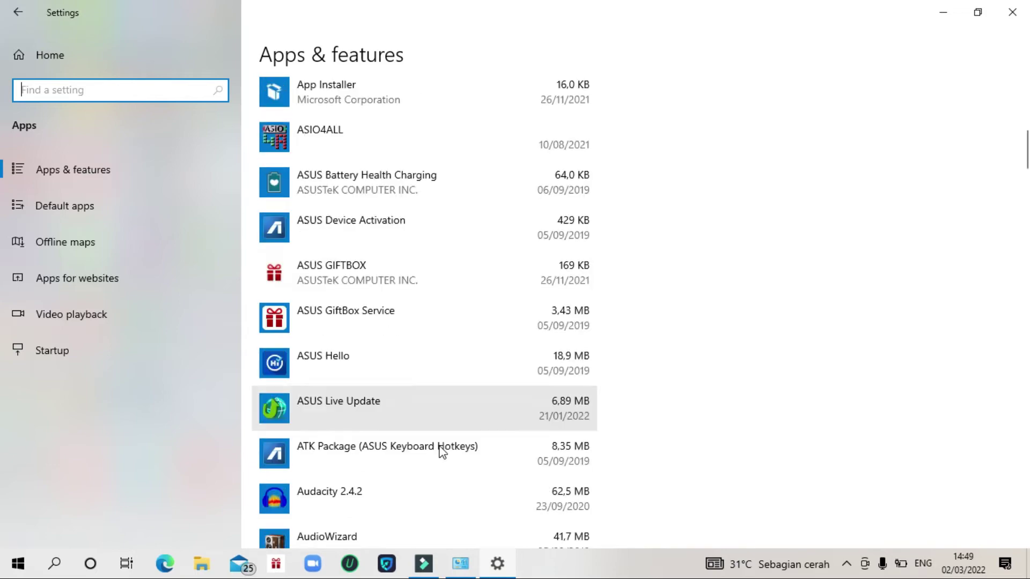
scroll(441, 452, "down", 6)
scroll(449, 424, "down", 18)
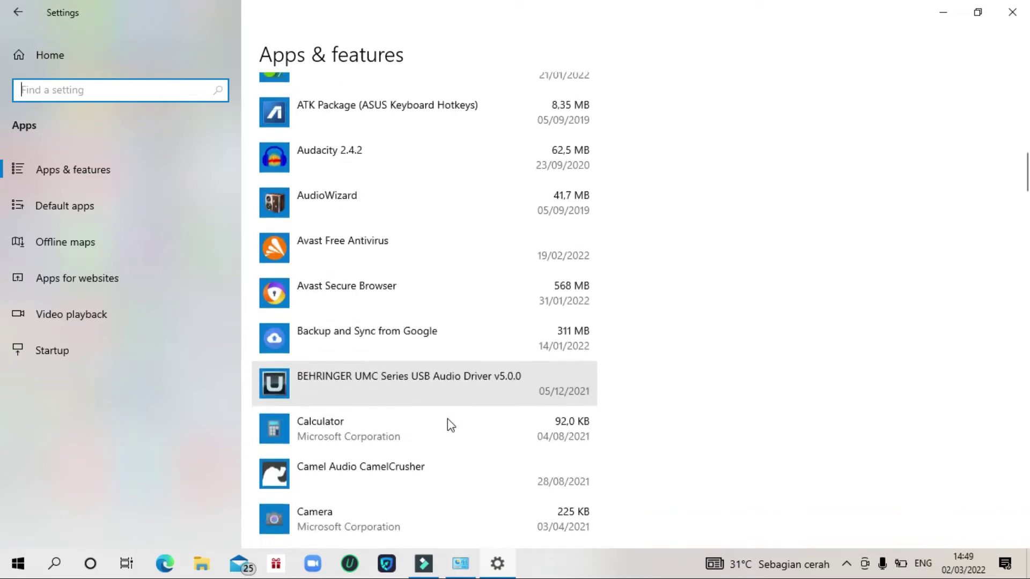
scroll(448, 425, "down", 19)
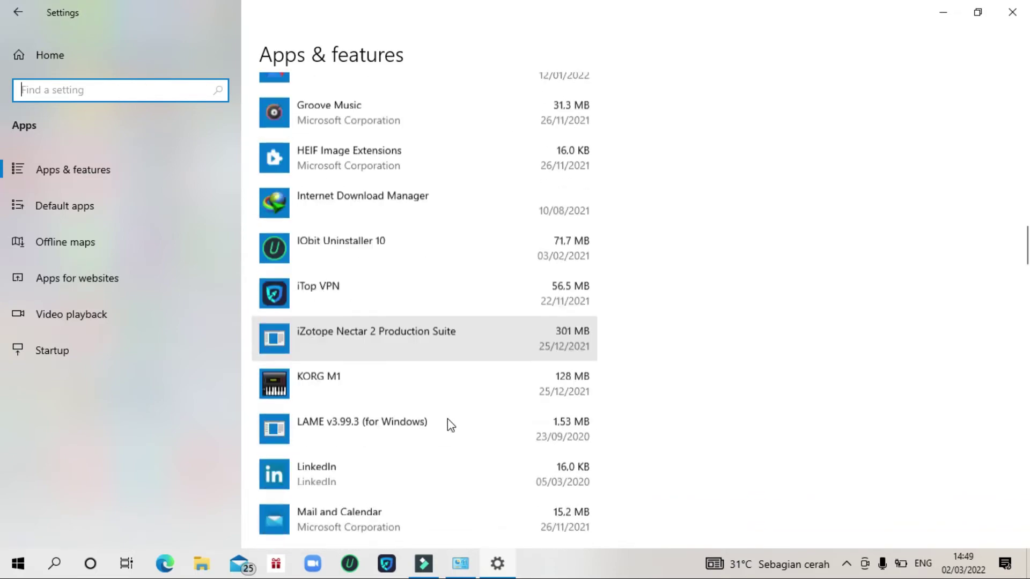
scroll(353, 303, "down", 20)
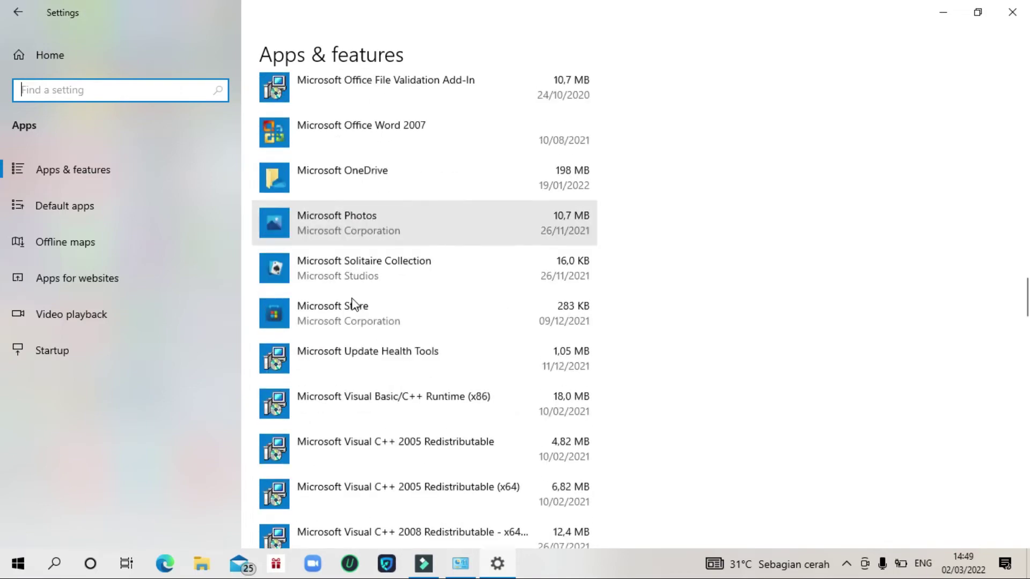
scroll(354, 305, "down", 18)
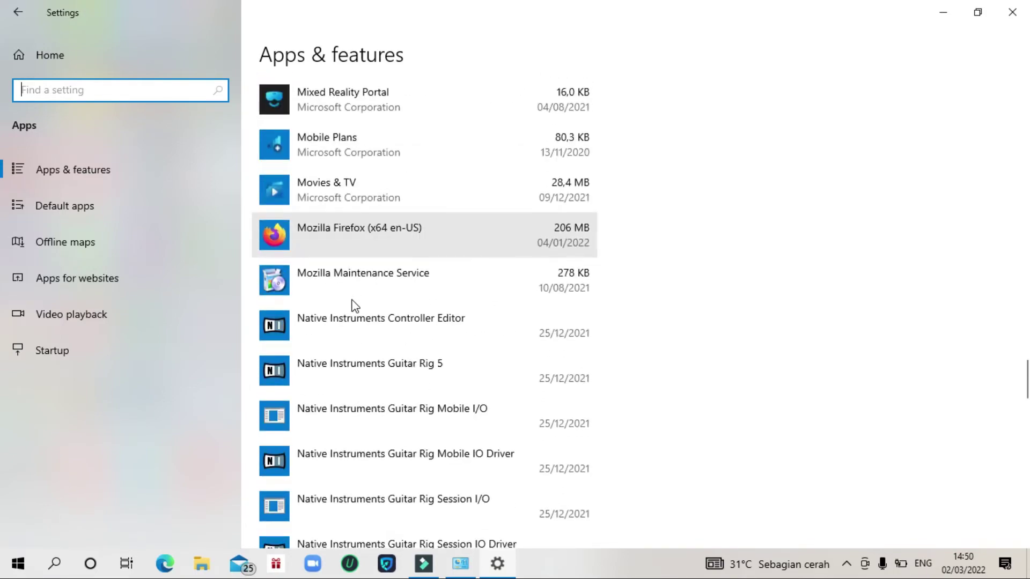
scroll(354, 305, "down", 20)
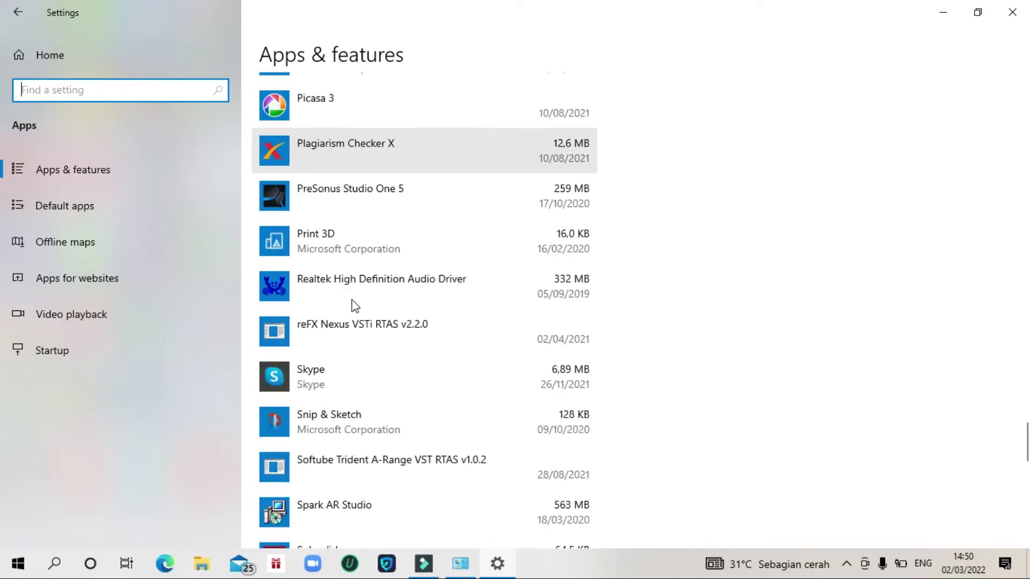
scroll(354, 304, "down", 10)
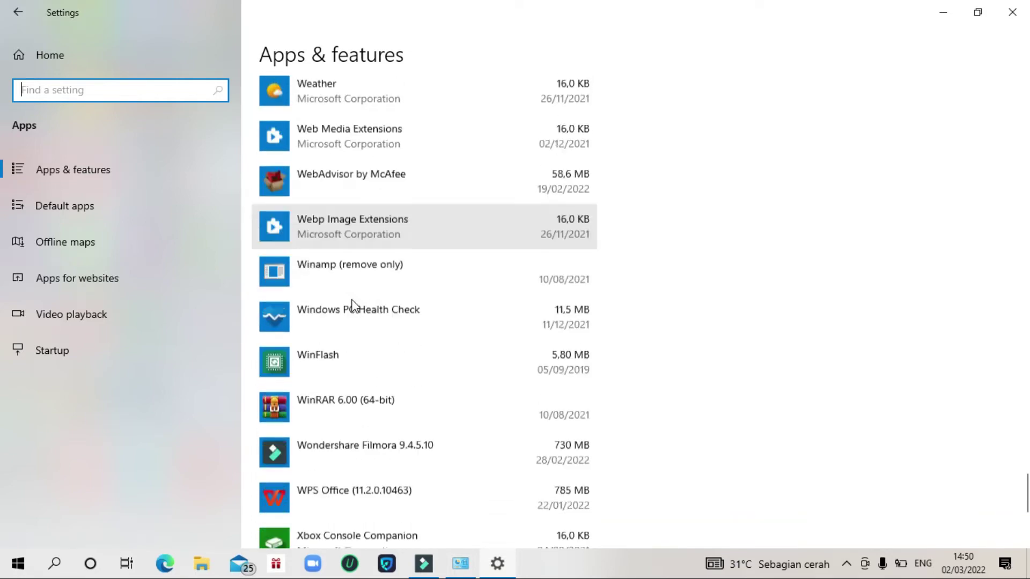
scroll(354, 305, "up", 3)
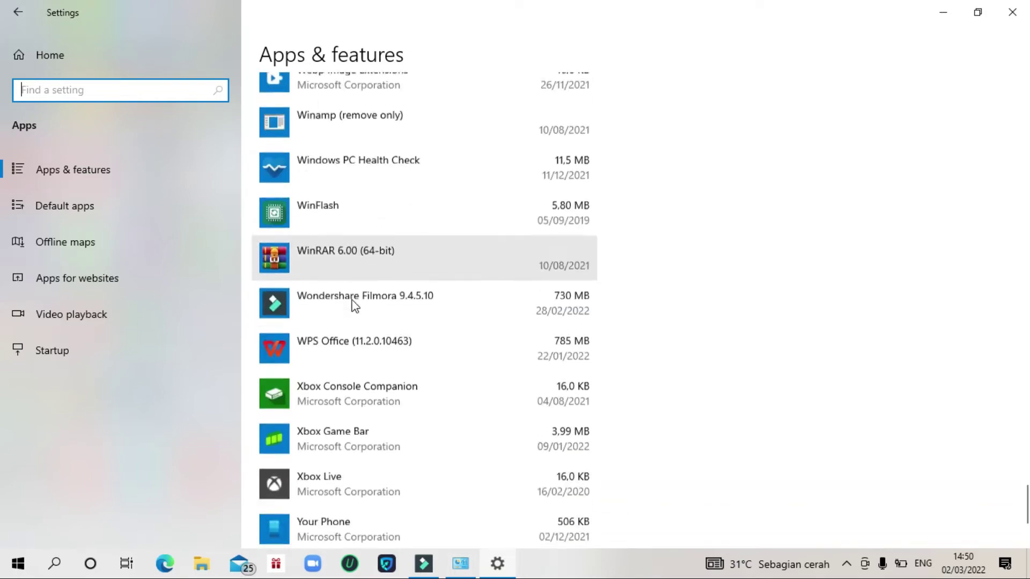
left_click(362, 325)
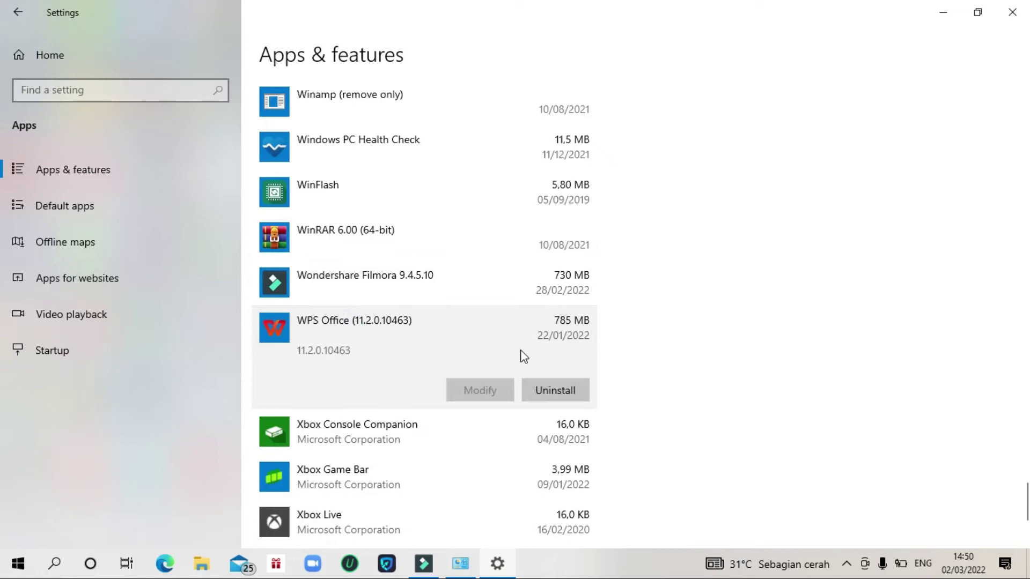
left_click(556, 392)
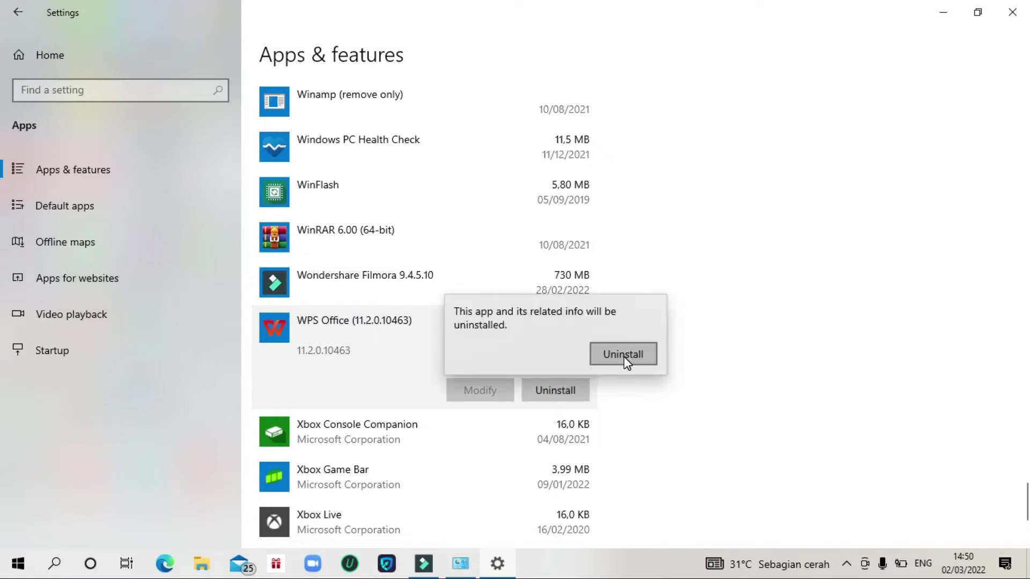
left_click(623, 355)
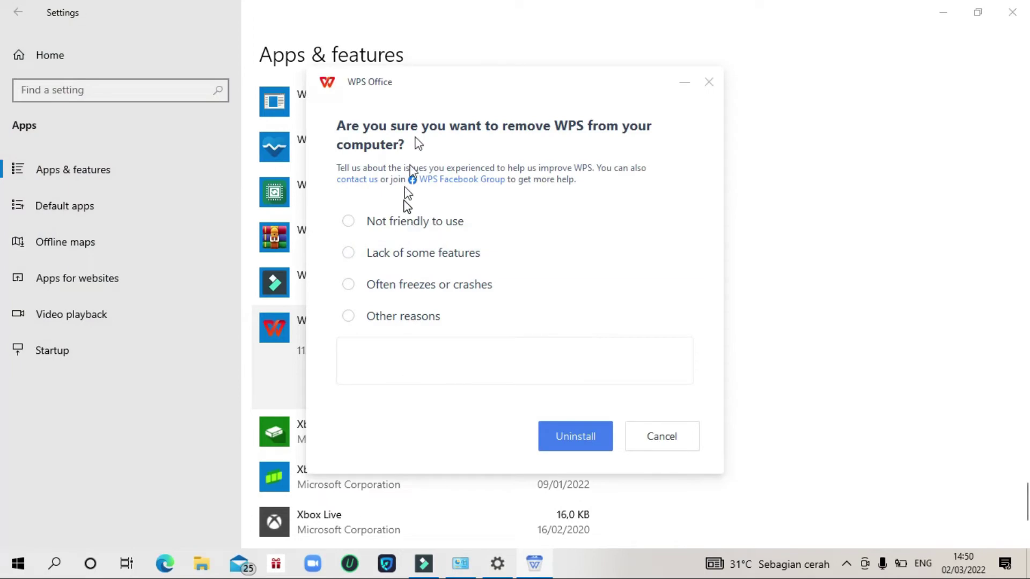
Step: With Settings minimised, select Other reasons for removing WPS, enter a short comment about wanting to delete it, and proceed with the uninstall
left_click(957, 8)
left_click_drag(556, 85, 615, 61)
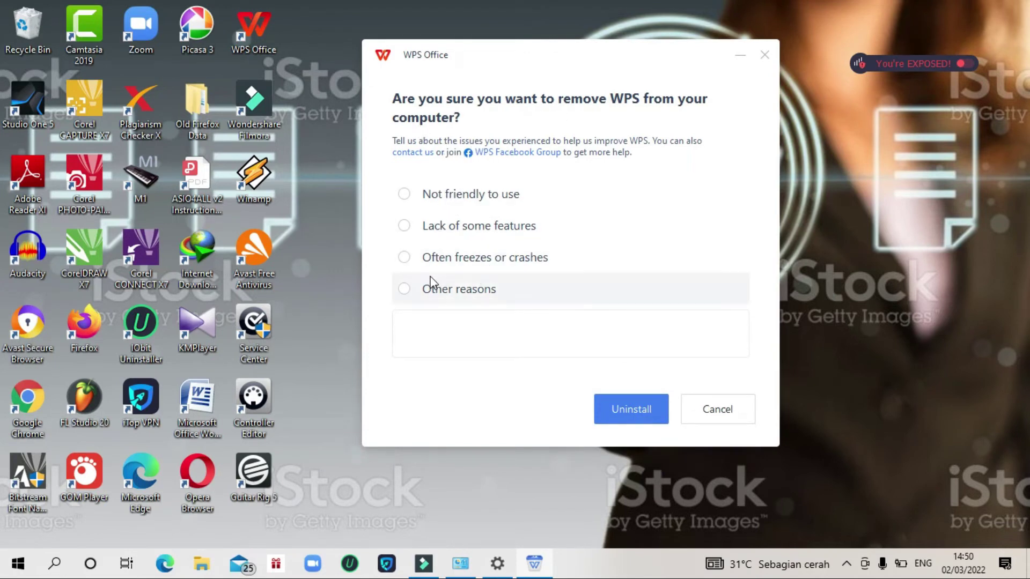
left_click(406, 288)
left_click(440, 333)
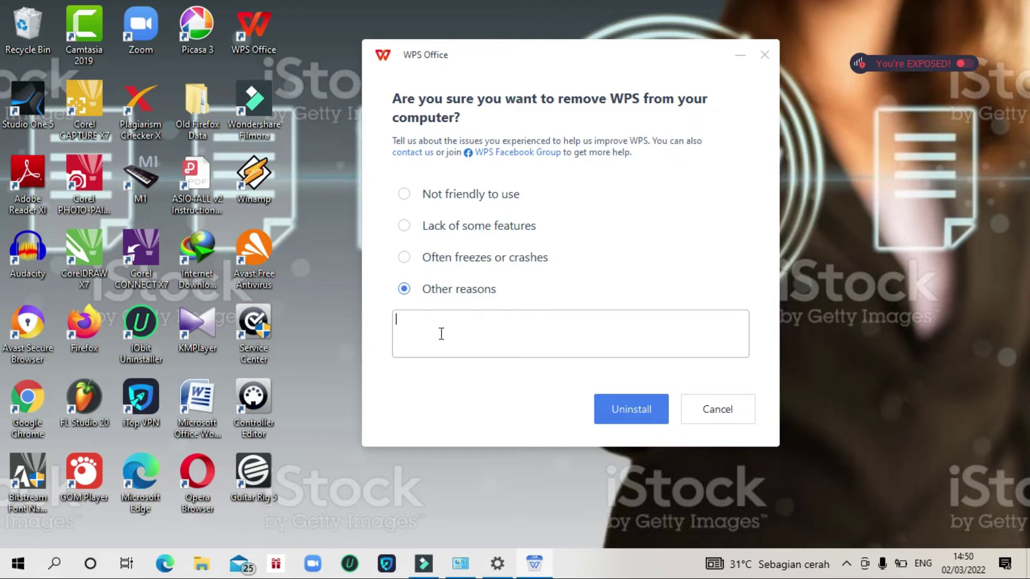
type("i want to delt")
key("BackSpace")
type("e")
type("pp")
left_click(641, 415)
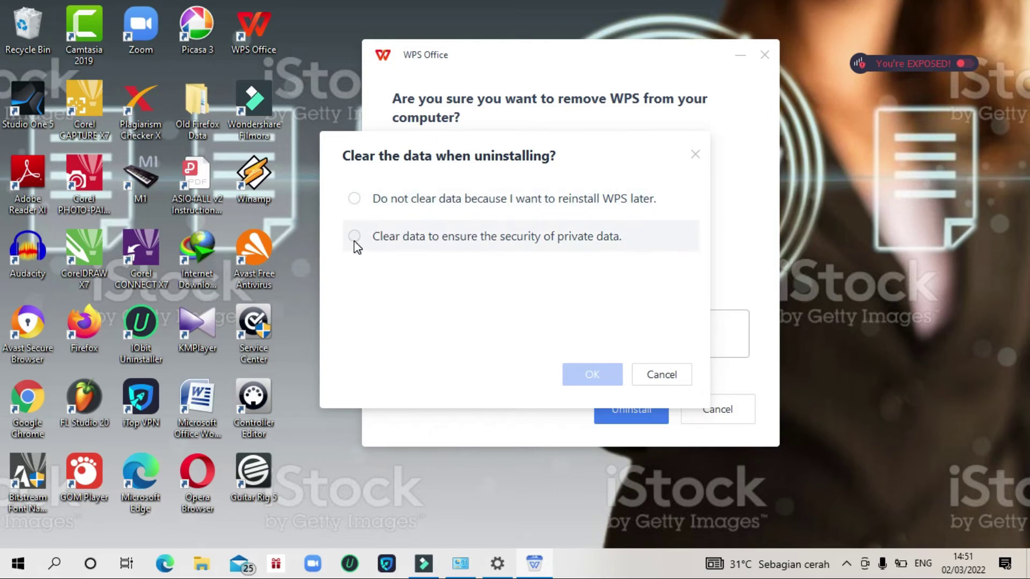
Step: Choose not to clear the data so WPS can be reinstalled, confirm the choice, and run the uninstall
left_click(355, 198)
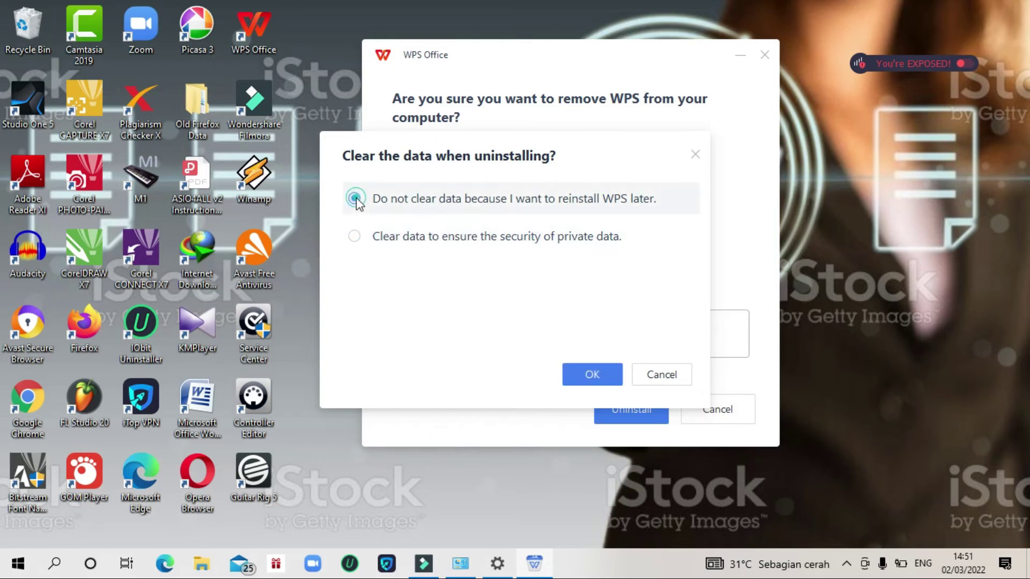
left_click(607, 381)
left_click(617, 413)
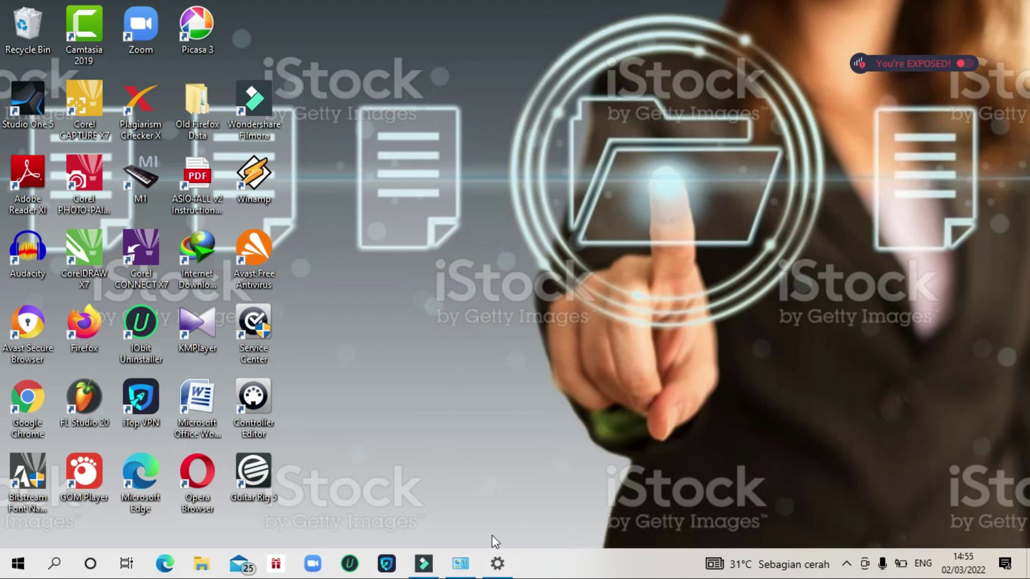
Step: Return to Windows Settings and check the installed apps list in Apps & features for any remaining WPS Office entry
left_click(497, 562)
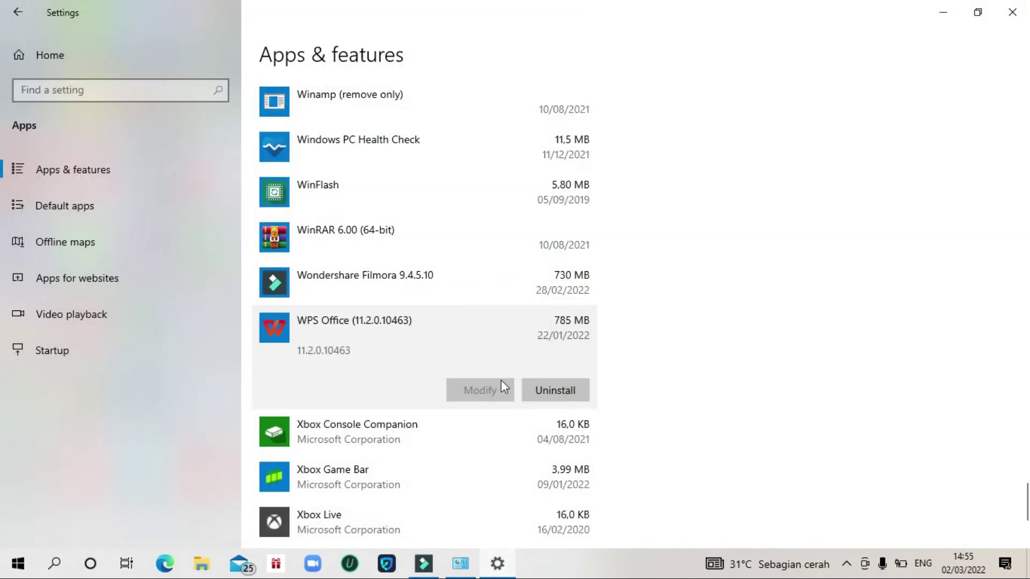
scroll(472, 381, "down", 1)
scroll(472, 381, "up", 2)
scroll(471, 381, "down", 3)
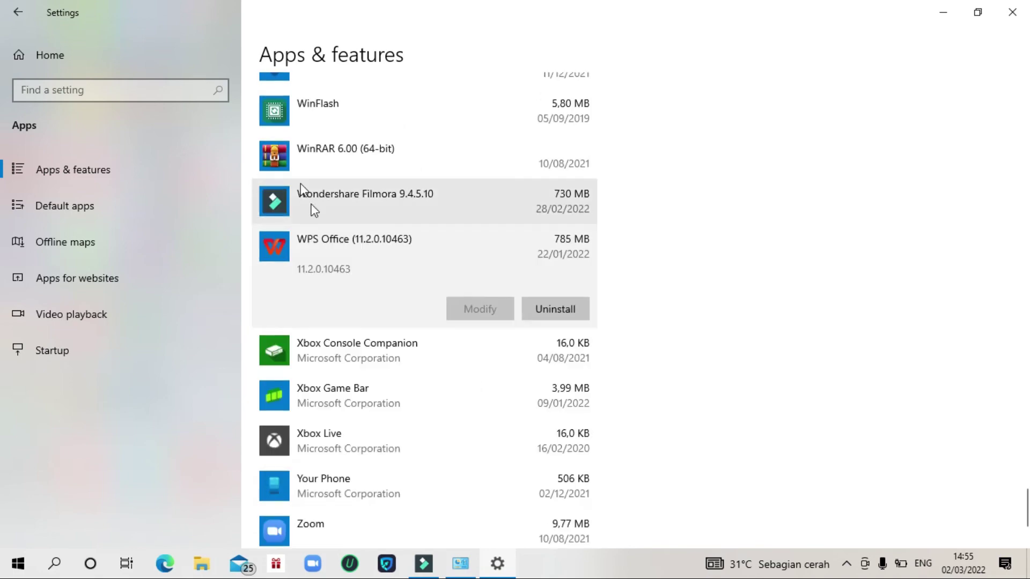
left_click(327, 244)
left_click(319, 252)
scroll(403, 259, "up", 1)
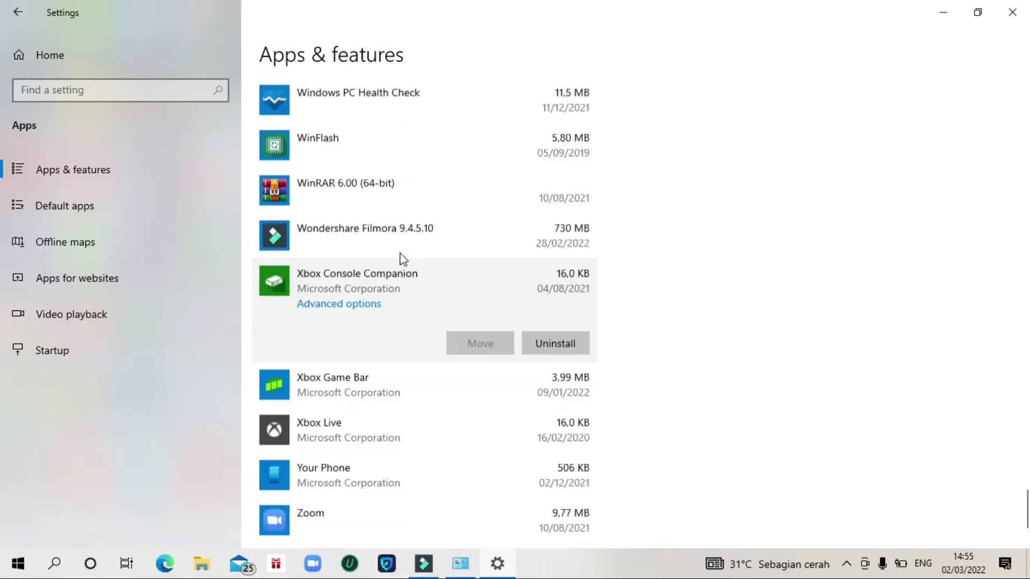
scroll(369, 424, "up", 10)
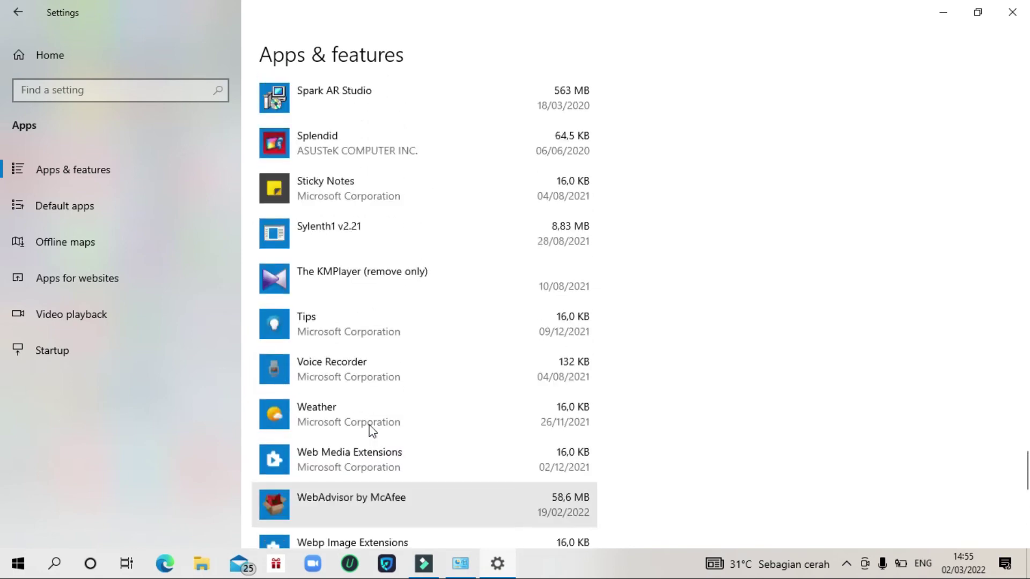
scroll(369, 424, "up", 5)
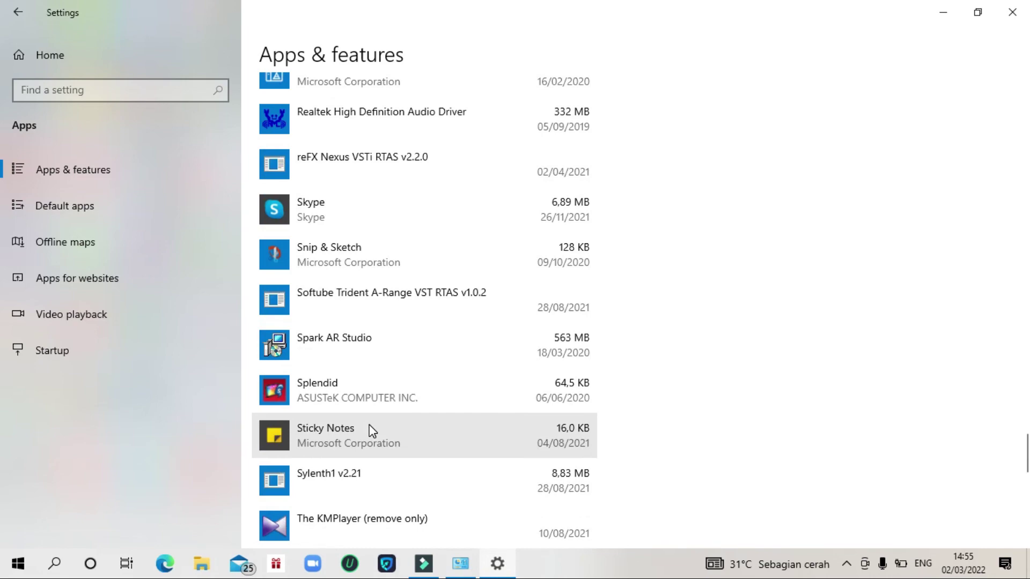
scroll(361, 429, "down", 8)
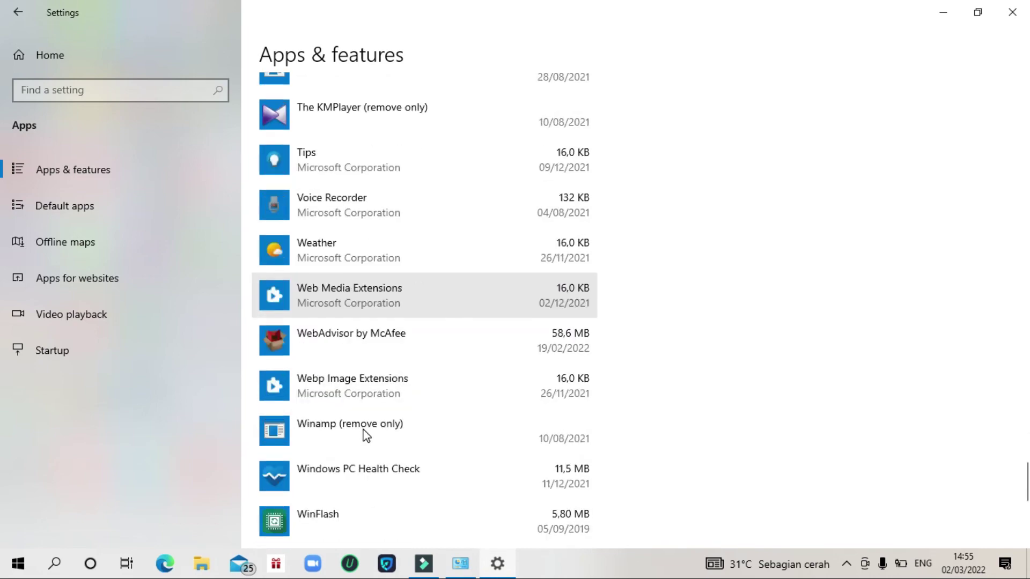